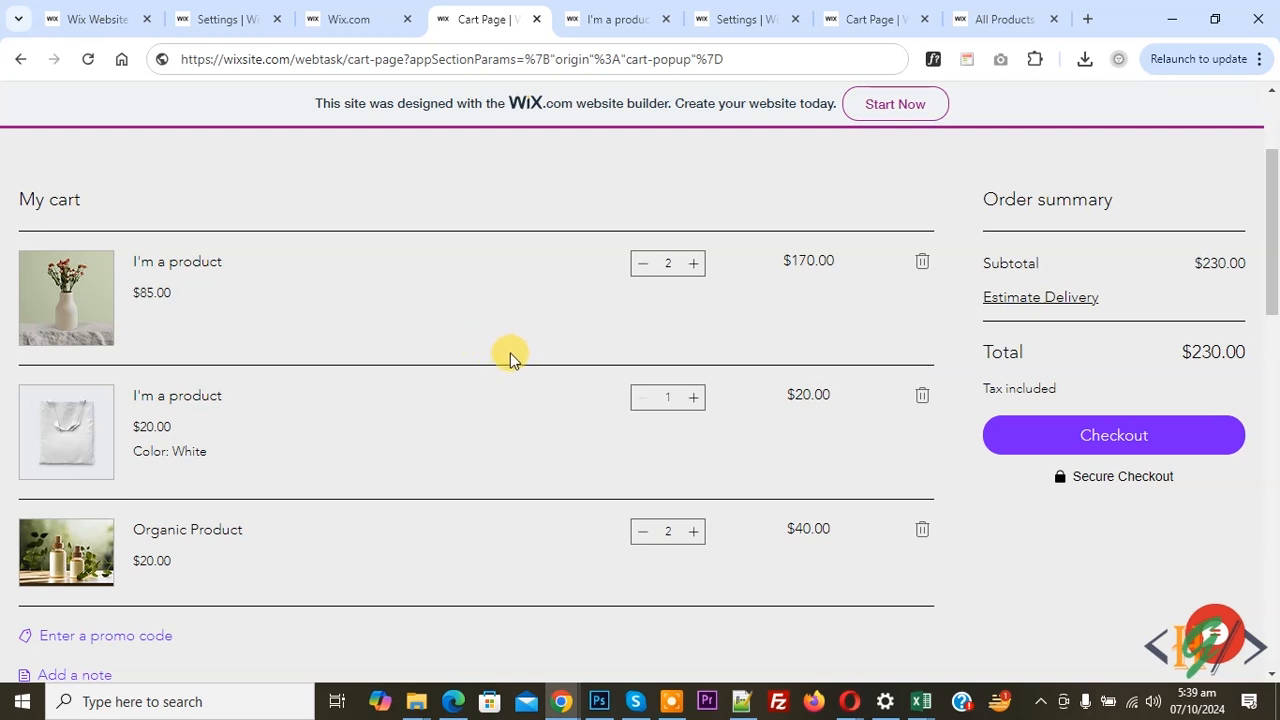
Review the Organic Product's inventory, shipping weight and pricing details in the store dashboard
left_click(336, 15)
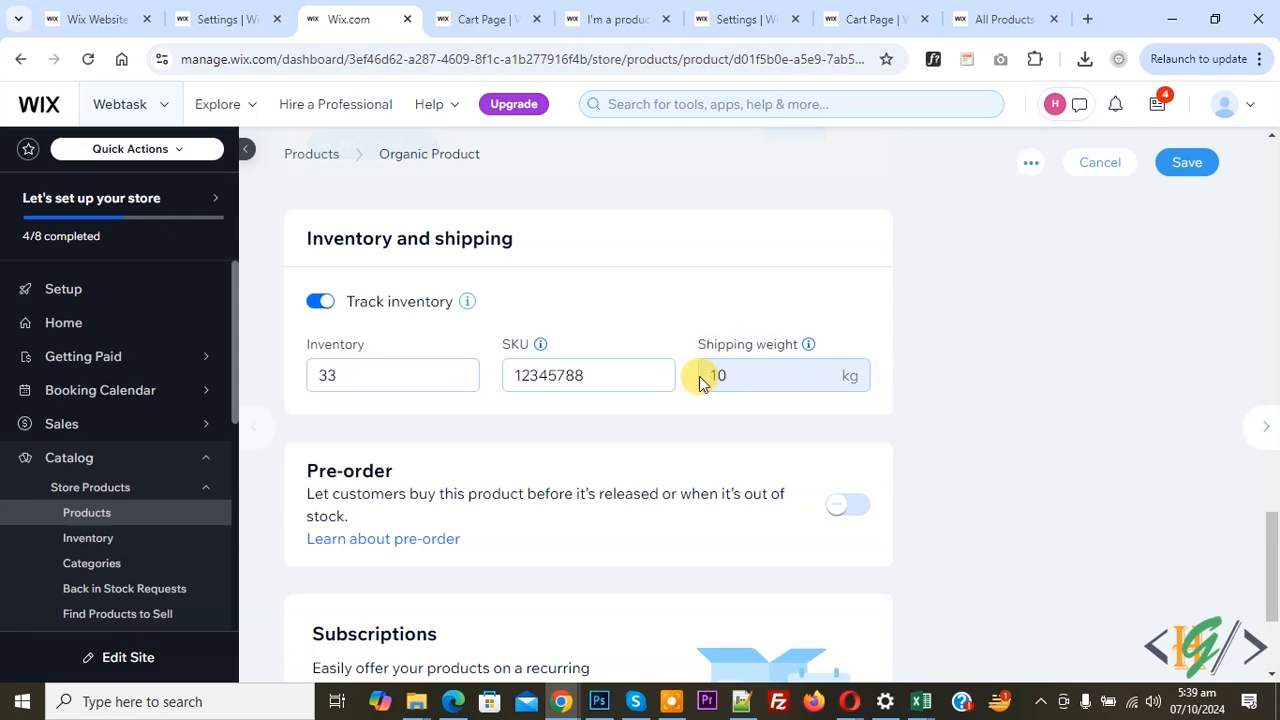
left_click_drag(1273, 556, 1278, 220)
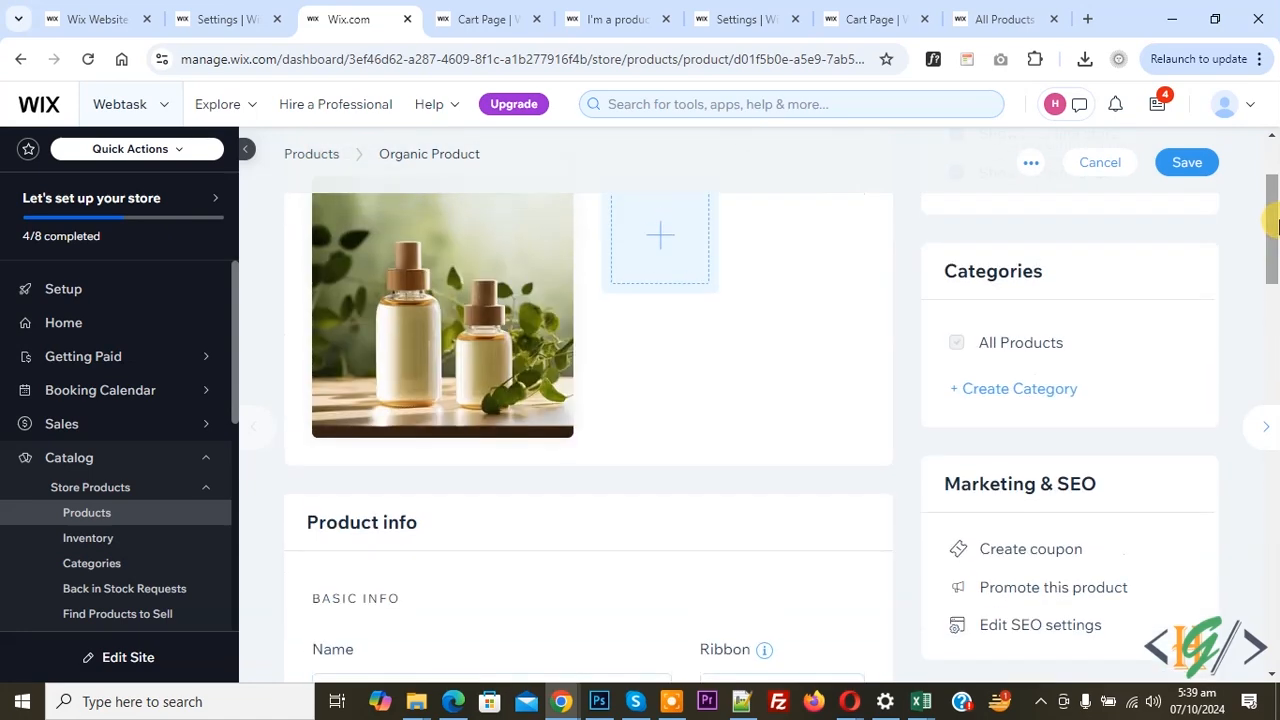
scroll(731, 350, "down", 10)
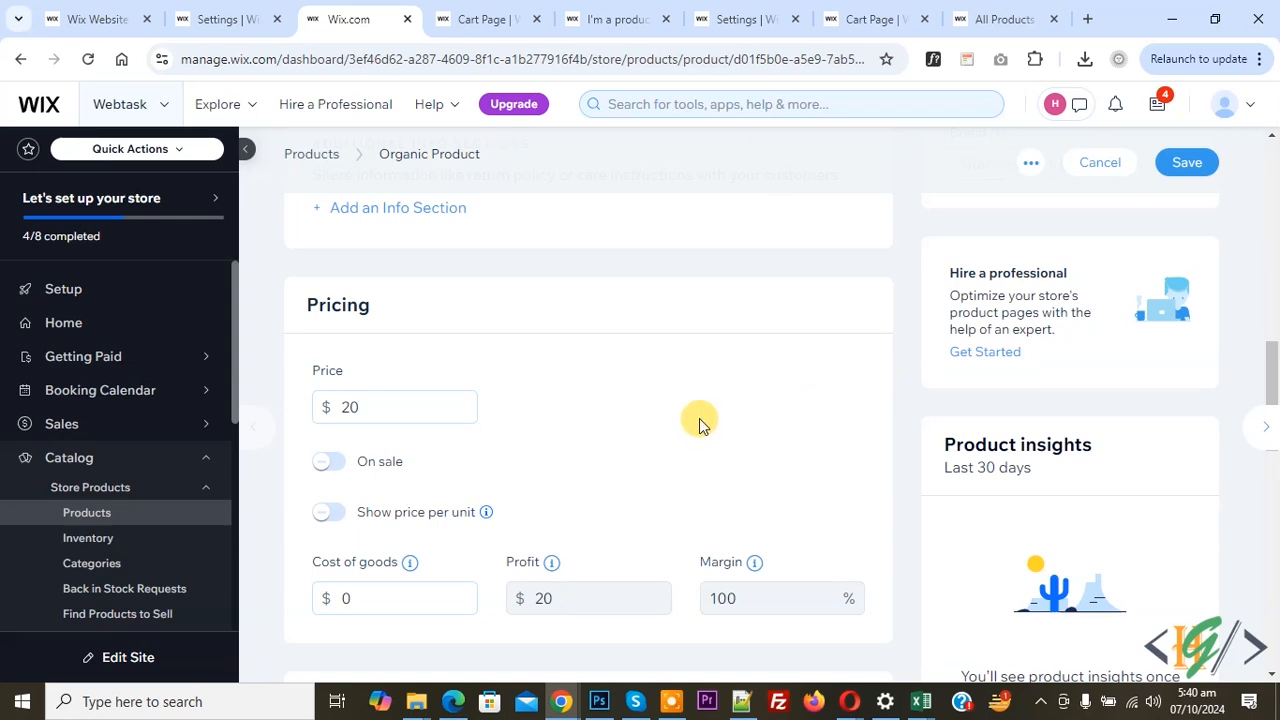
Open the site's shipping, delivery and fulfillment settings and start a new shipping region
left_click(215, 17)
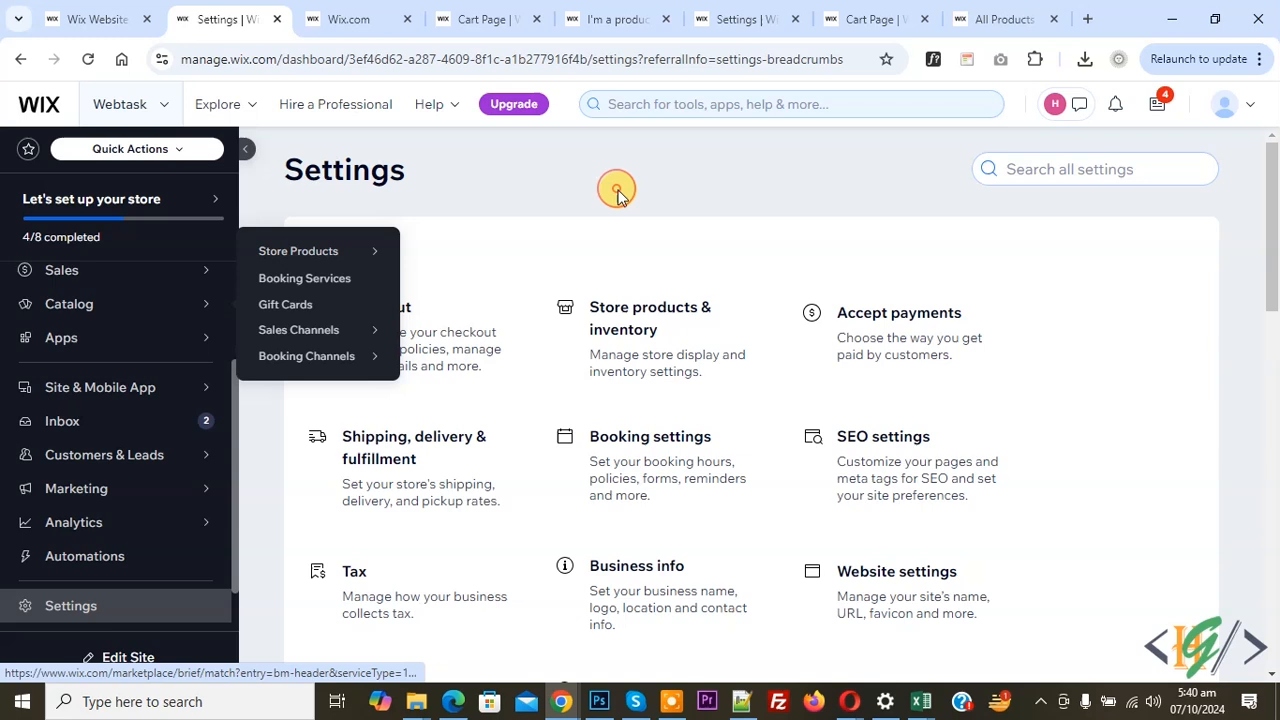
left_click(413, 468)
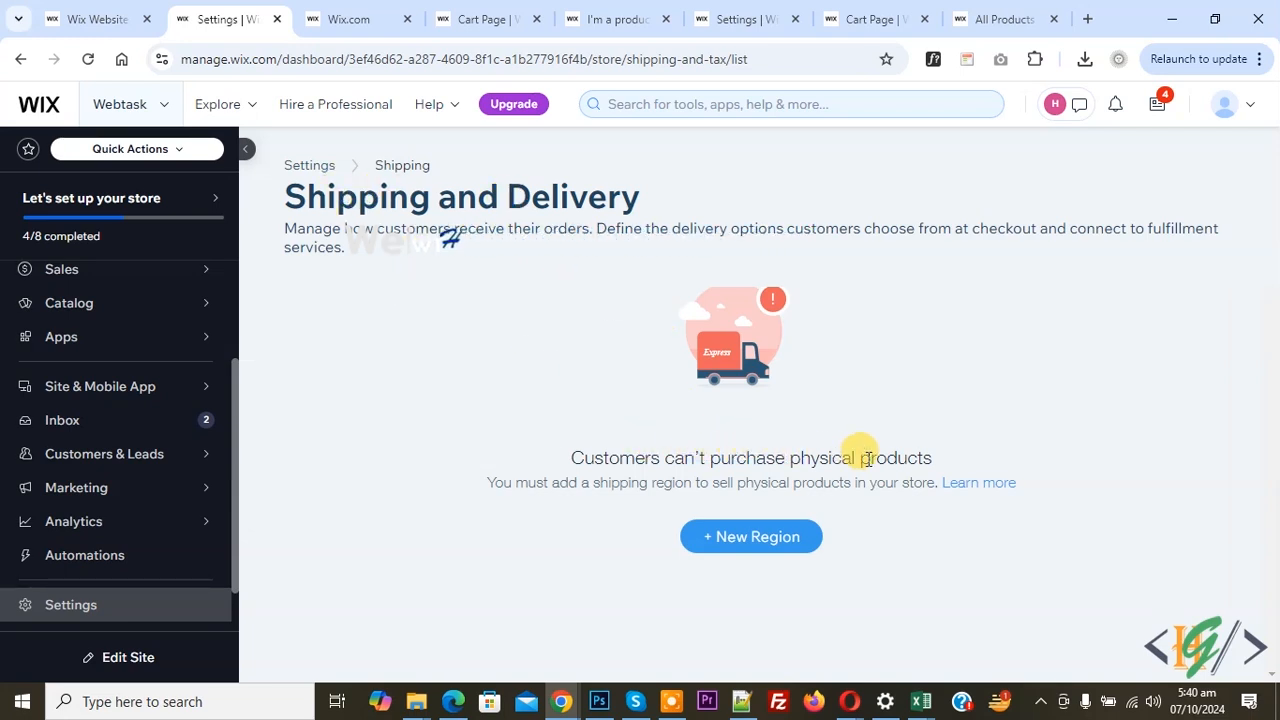
left_click(736, 545)
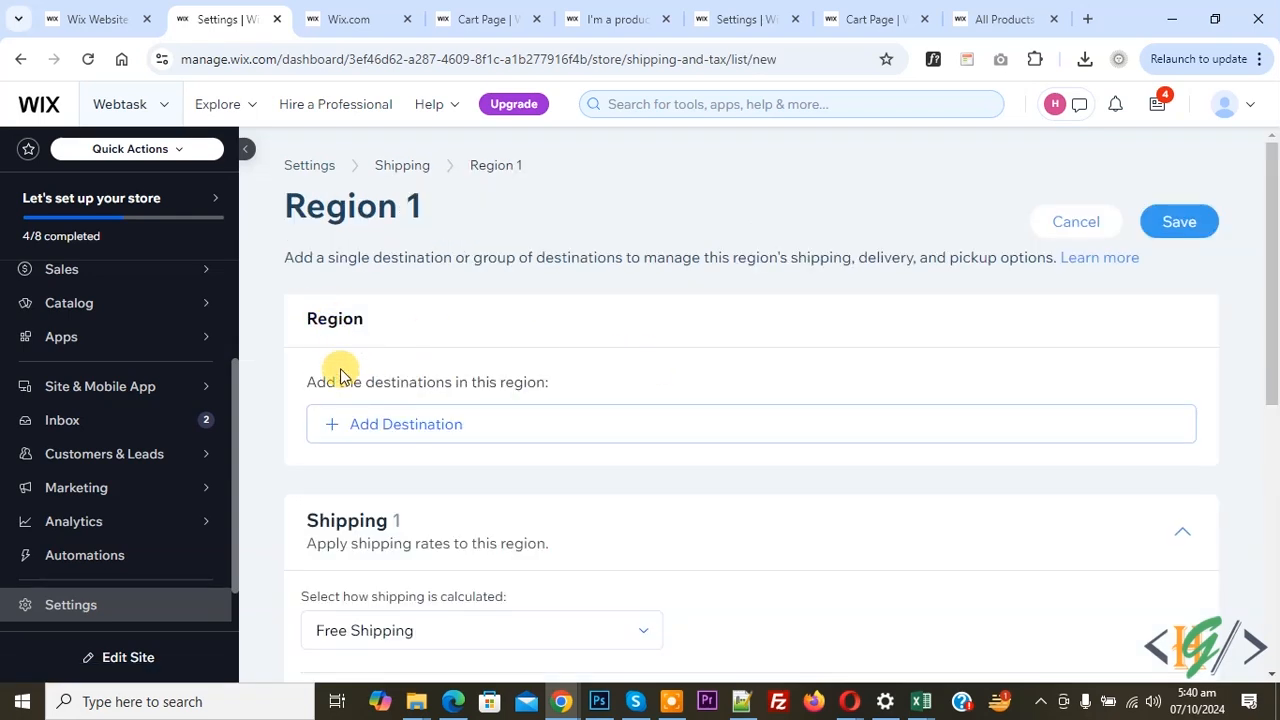
Add Rest of the world as the region's only destination, removing the accidentally added Afghanistan
left_click(405, 424)
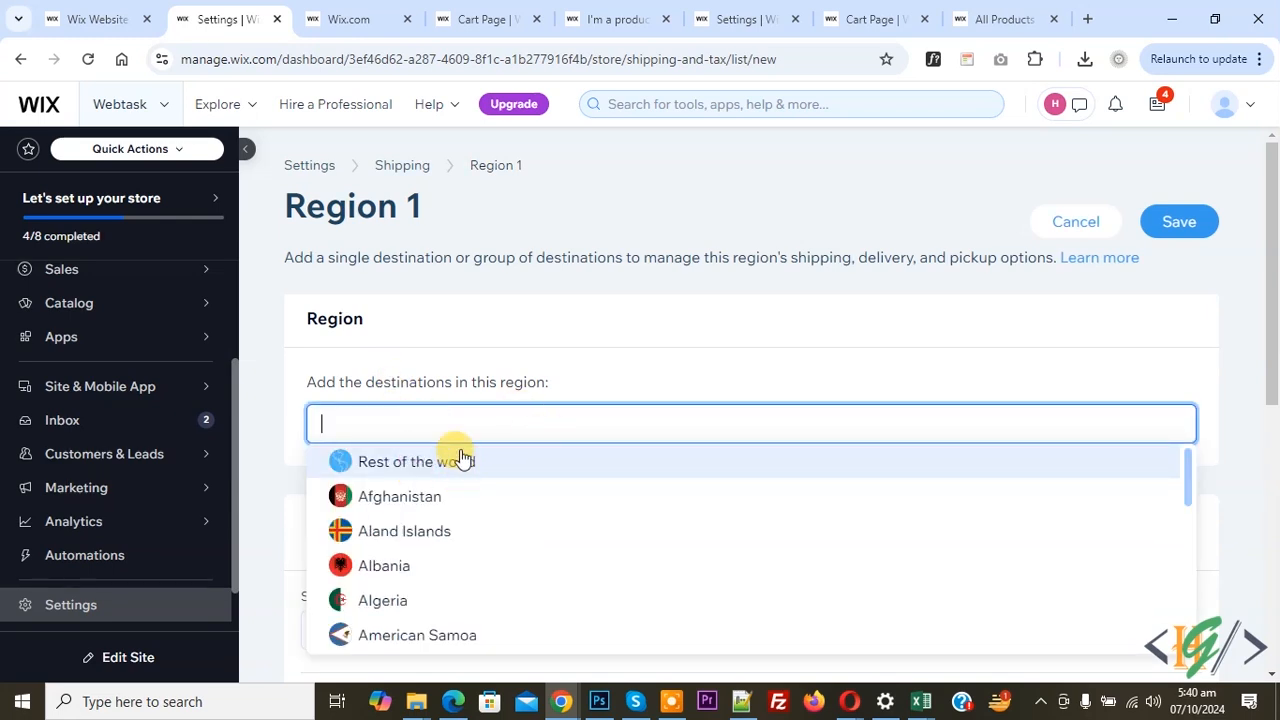
double_click(463, 465)
left_click(651, 360)
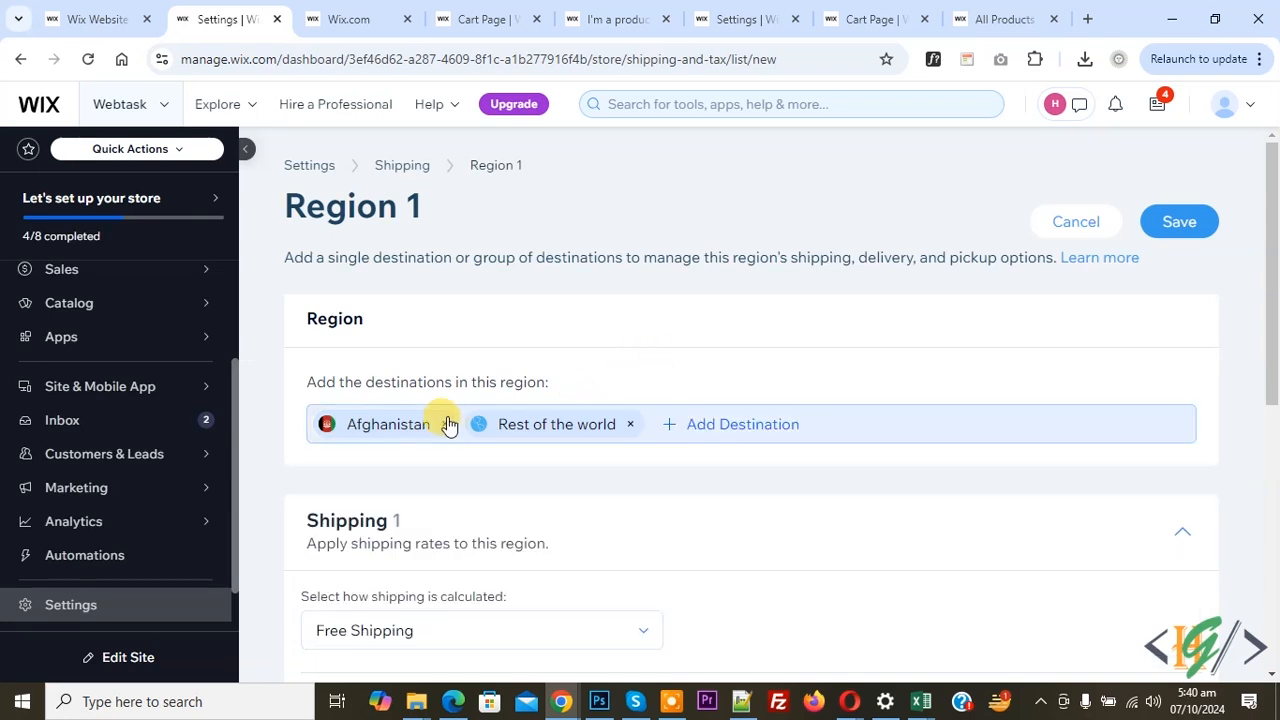
left_click(446, 424)
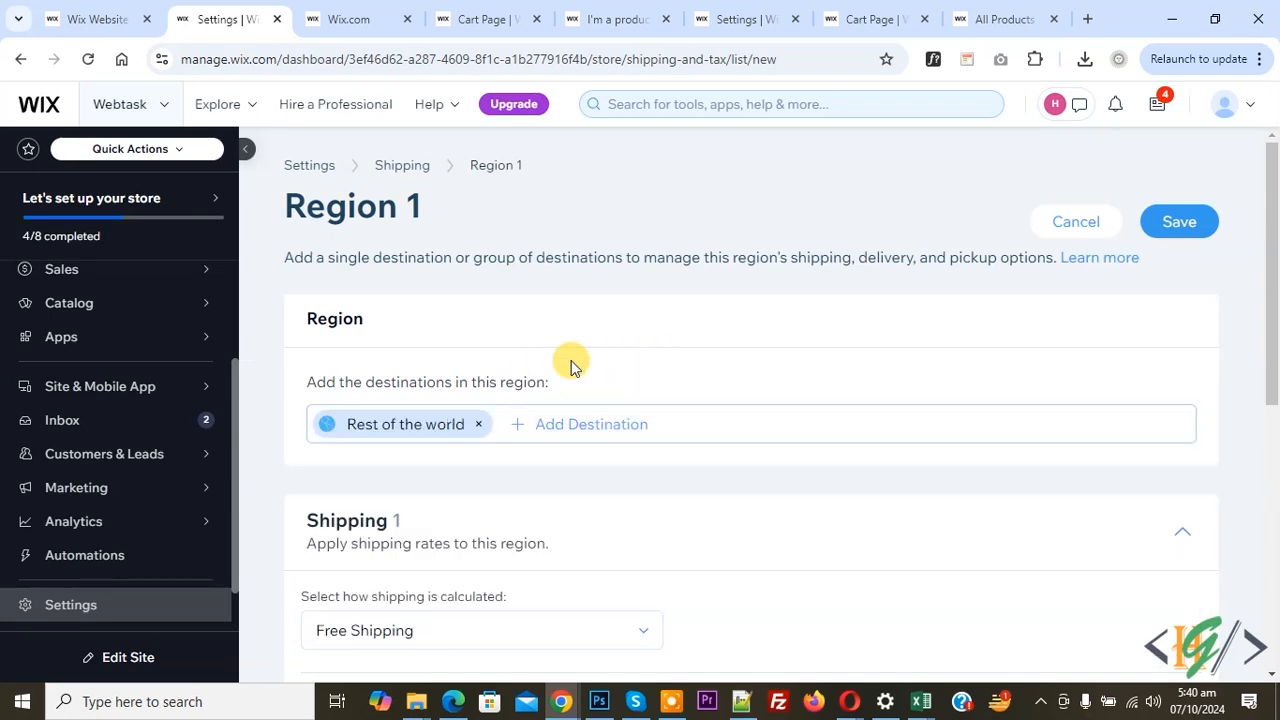
Set the region's shipping calculation method to Rate by Weight
scroll(550, 390, "down", 2)
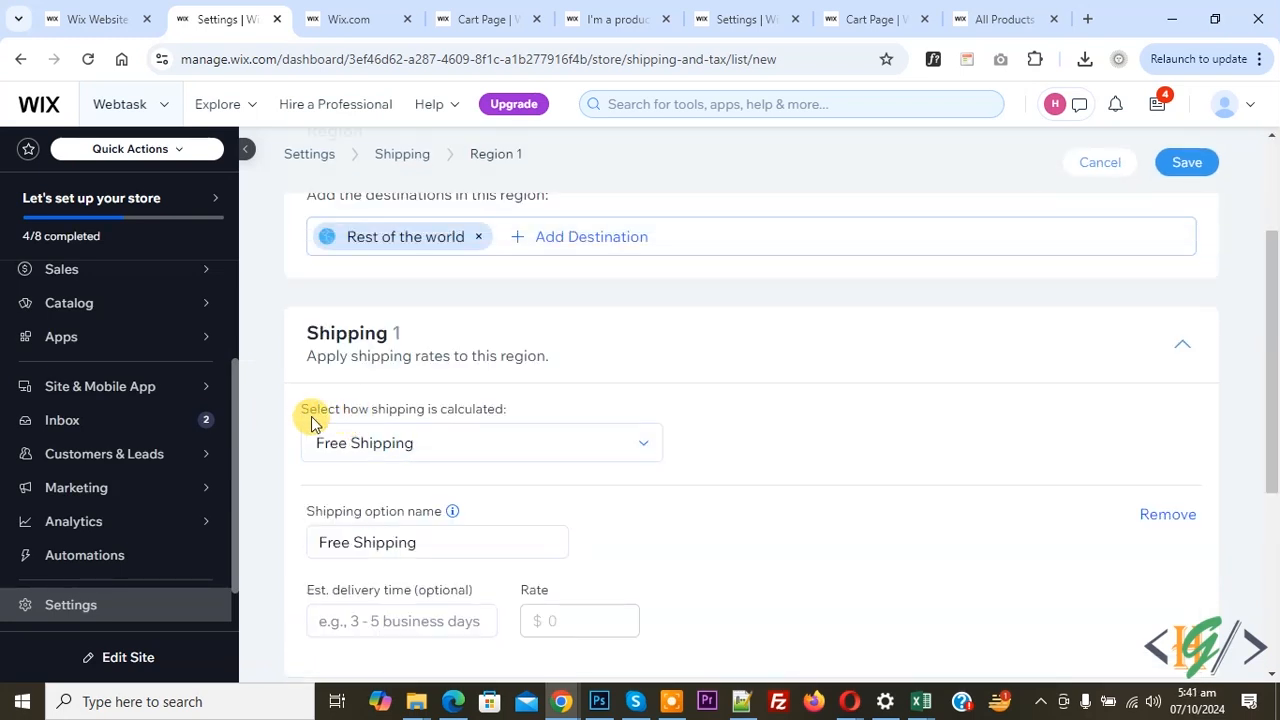
left_click(495, 451)
scroll(451, 500, "down", 2)
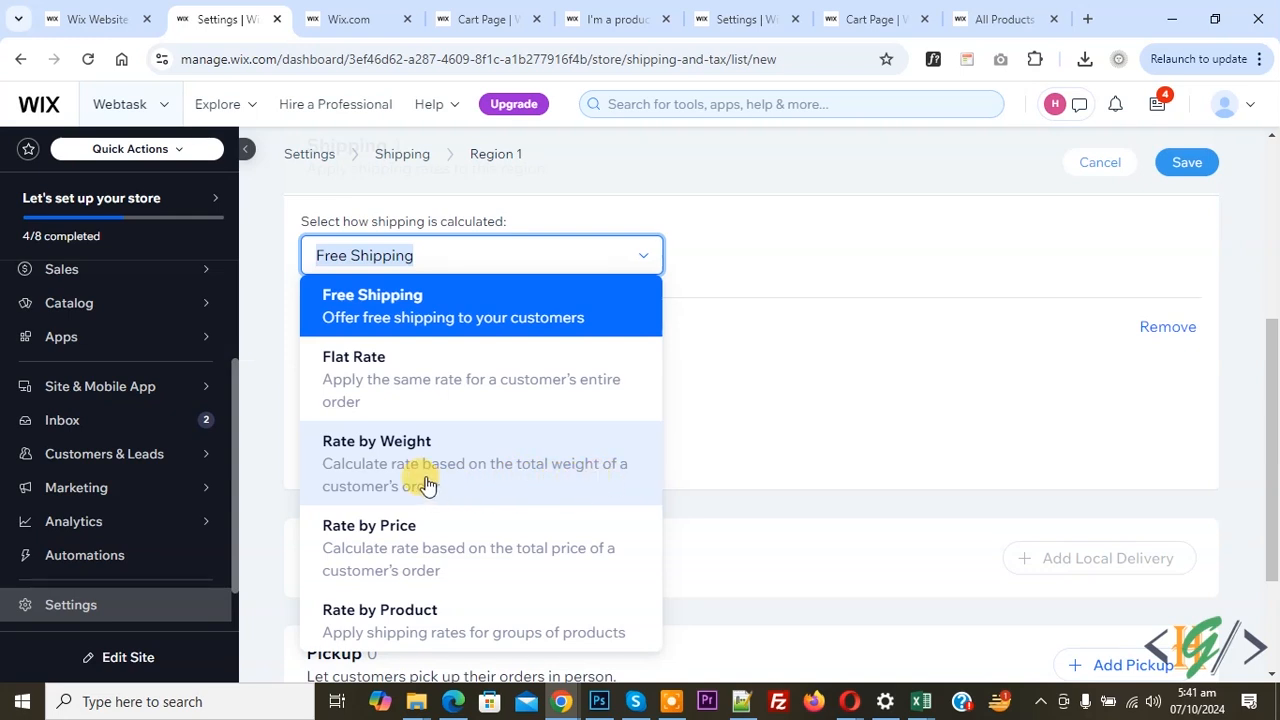
left_click(485, 487)
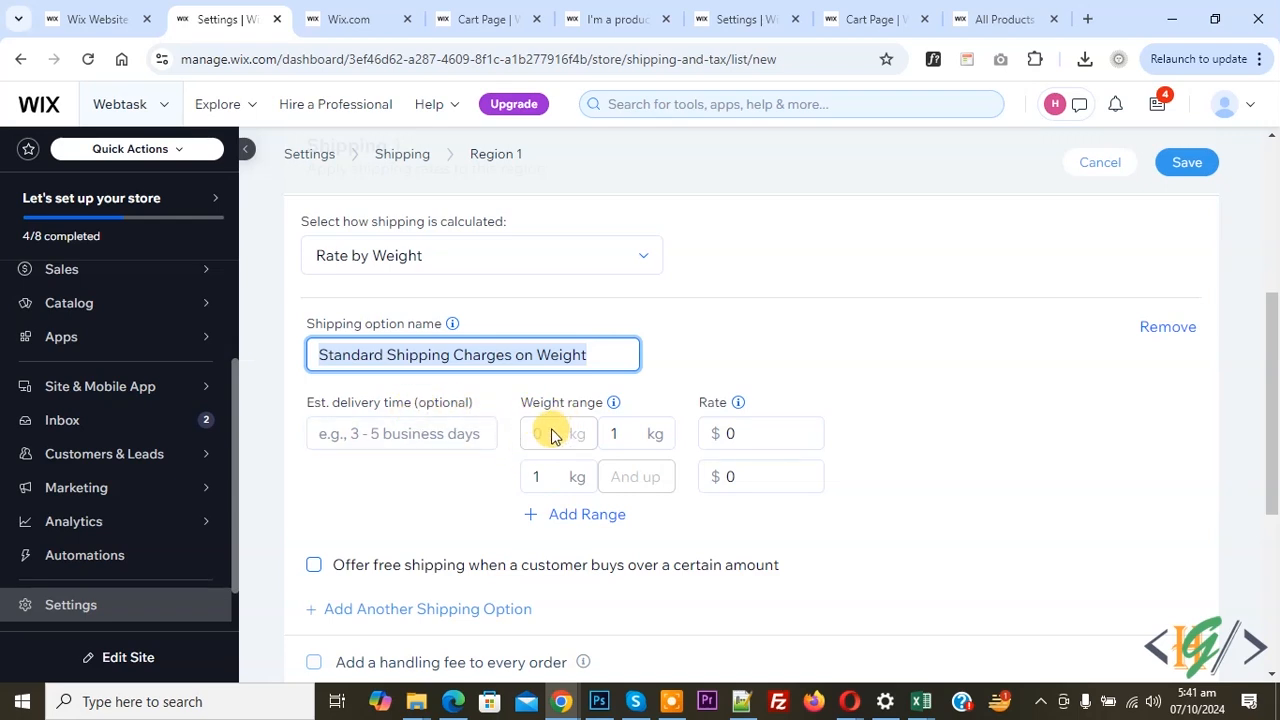
Set the first weight range's upper limit to 10 kg and its rate to $100
left_click(624, 436)
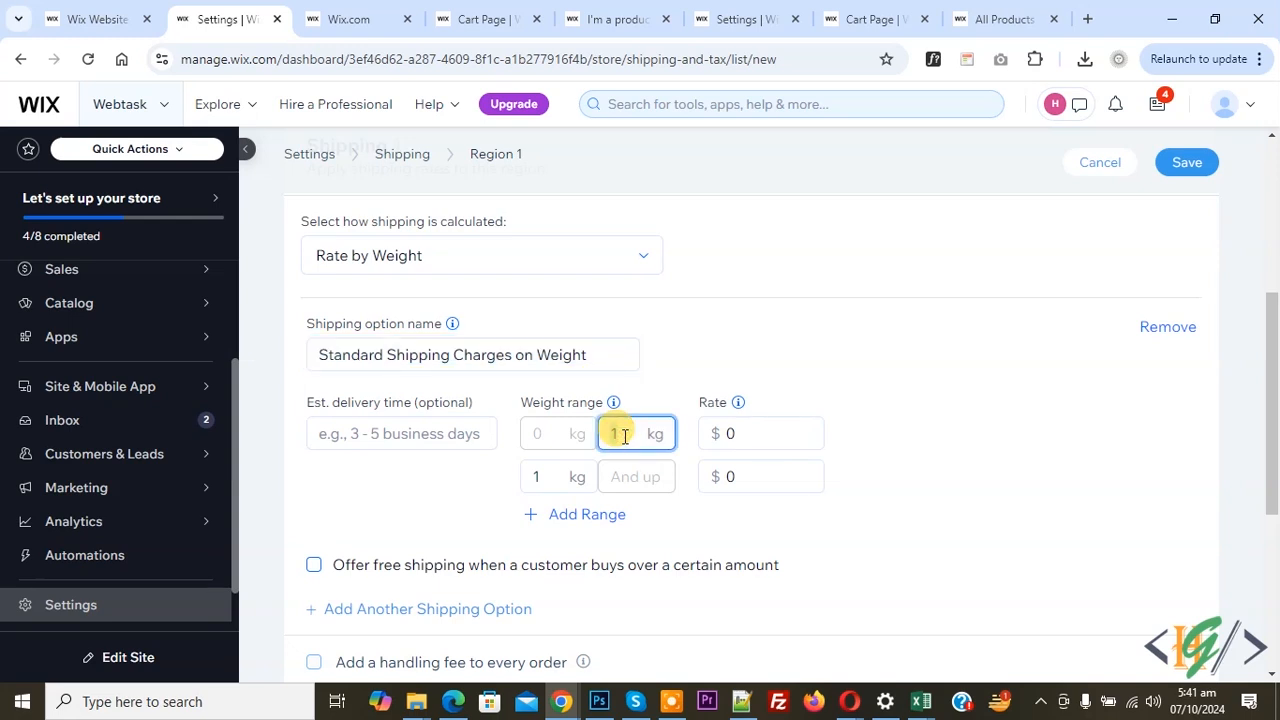
type("10")
left_click_drag(626, 436, 602, 436)
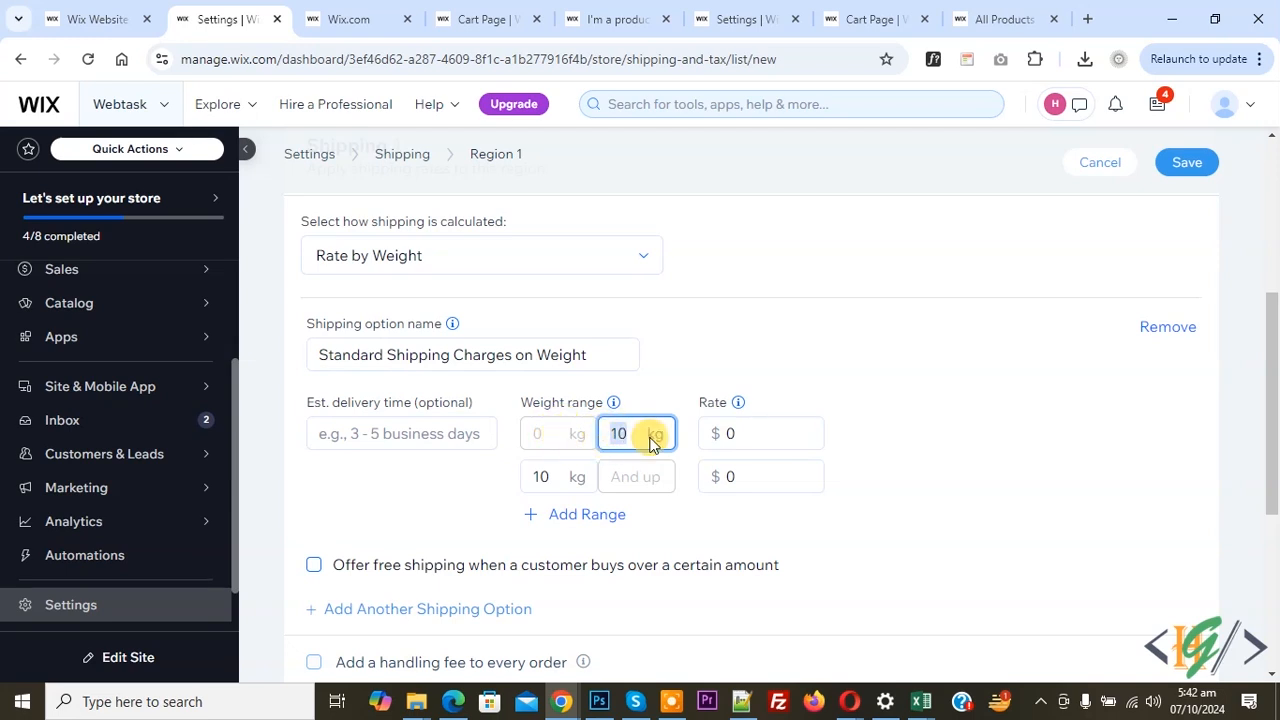
left_click(731, 433)
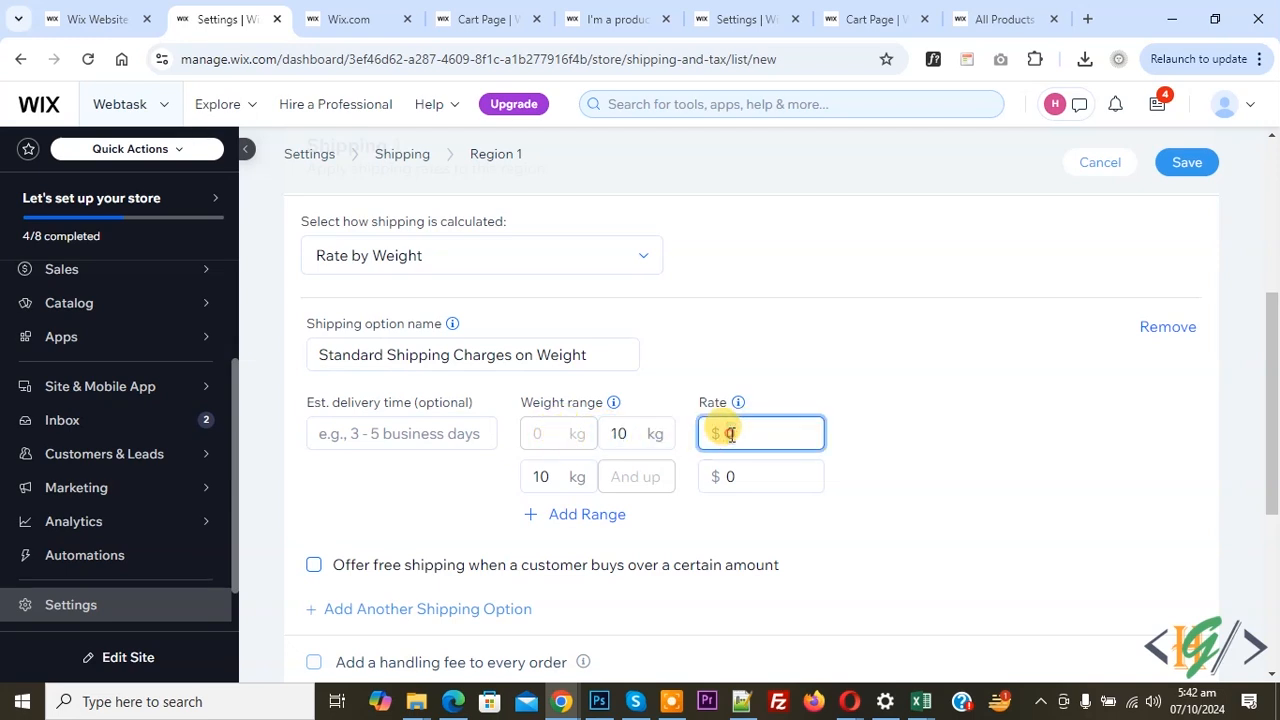
type("100")
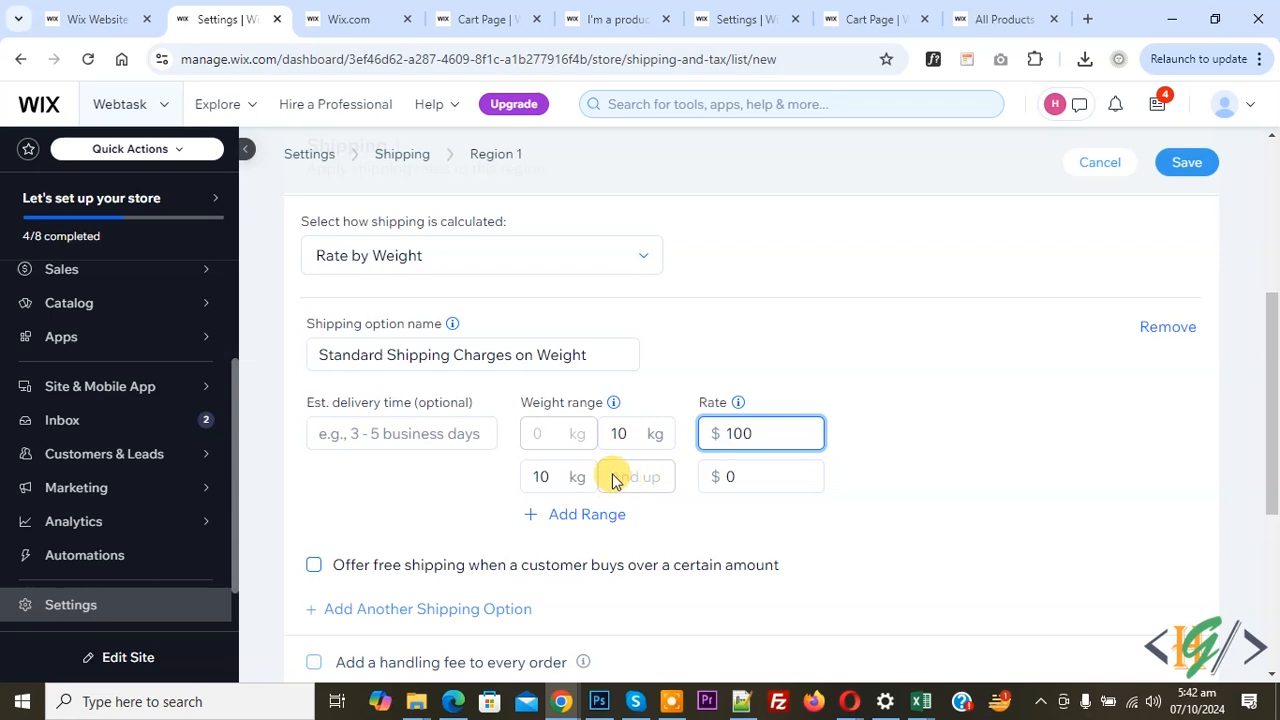
Add another weight range so the second one covers 10 to 20 kg, and set its rate to $200
left_click(587, 517)
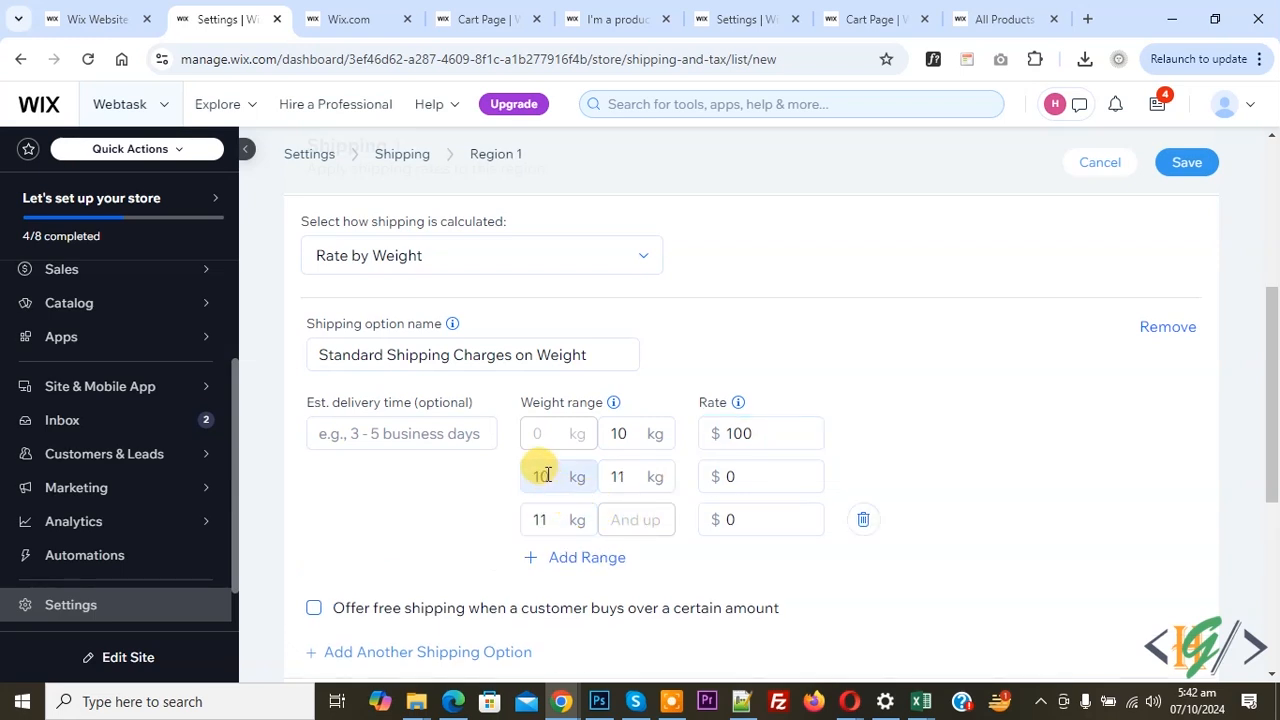
left_click(623, 478)
type("20")
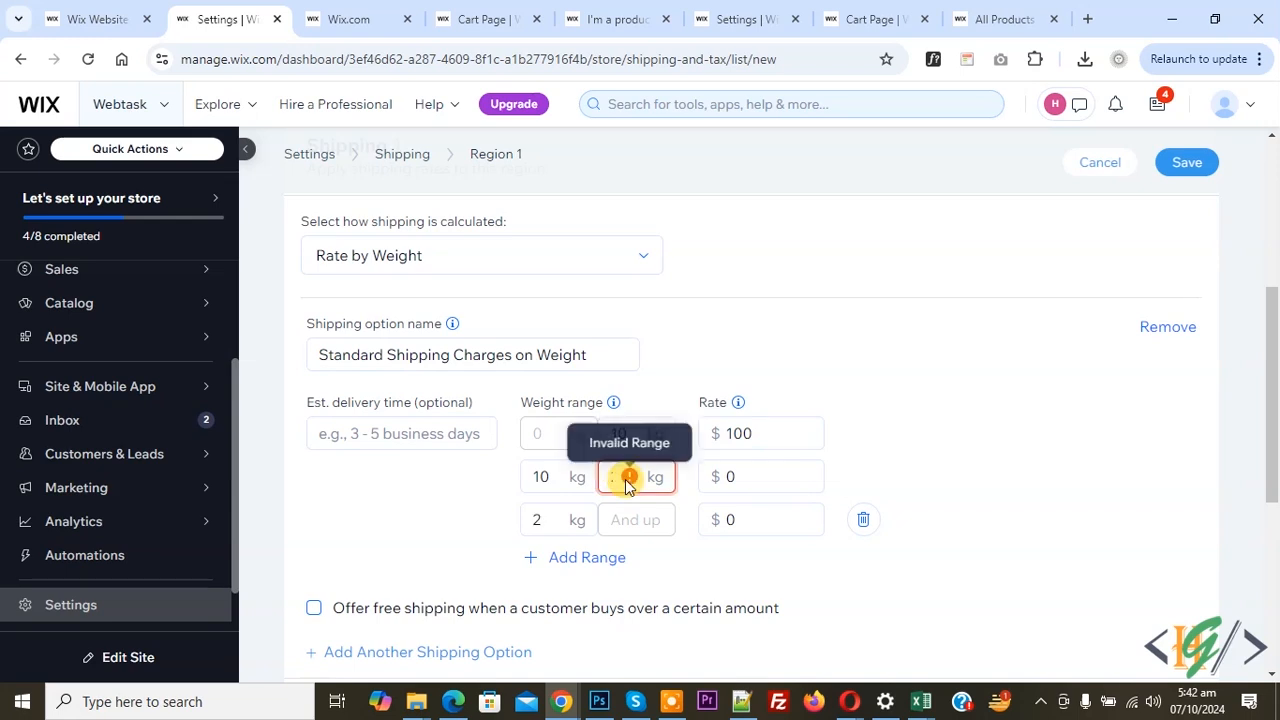
left_click(562, 481)
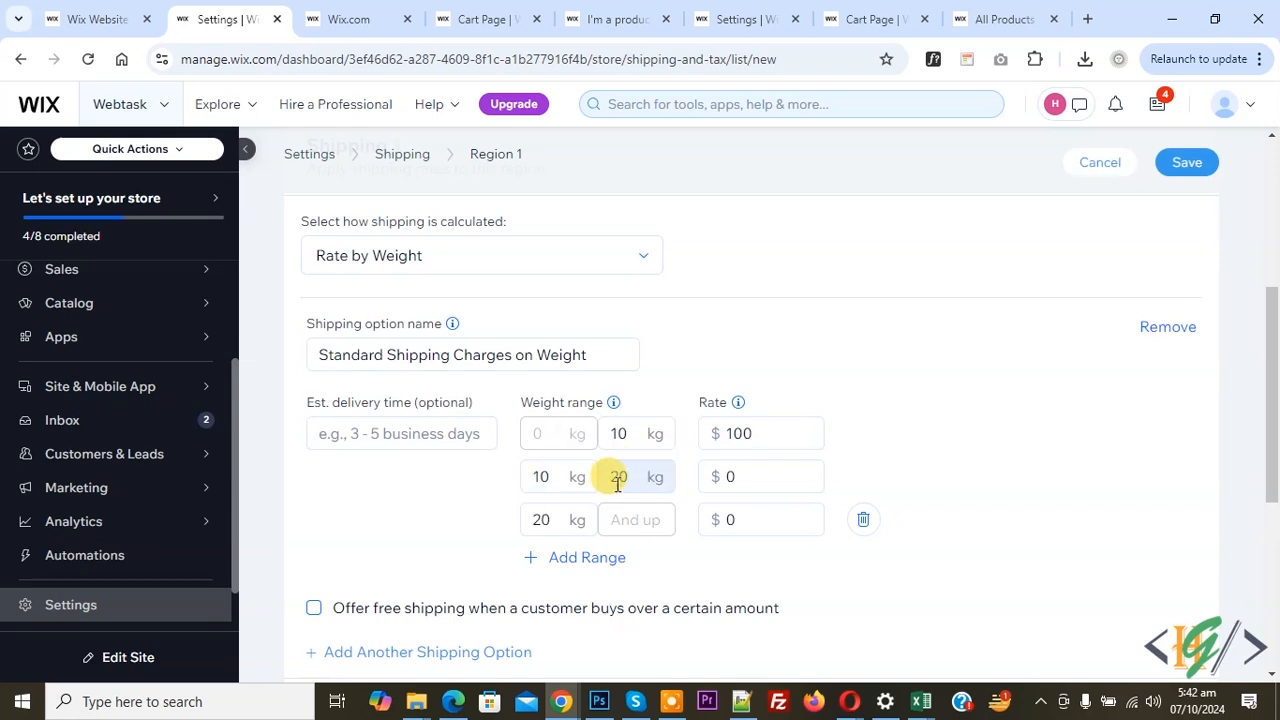
left_click(729, 476)
type("200")
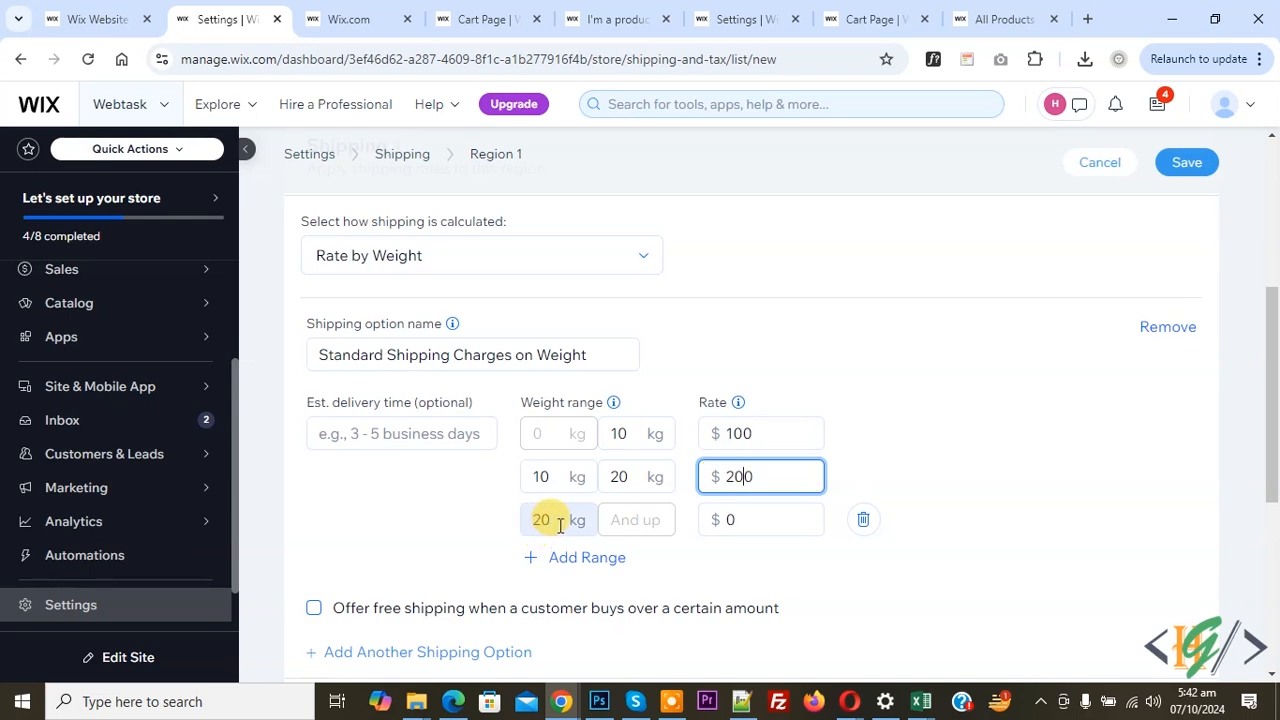
Set the rate for orders of 20 kg and up to $300, and save the shipping region
left_click(729, 519)
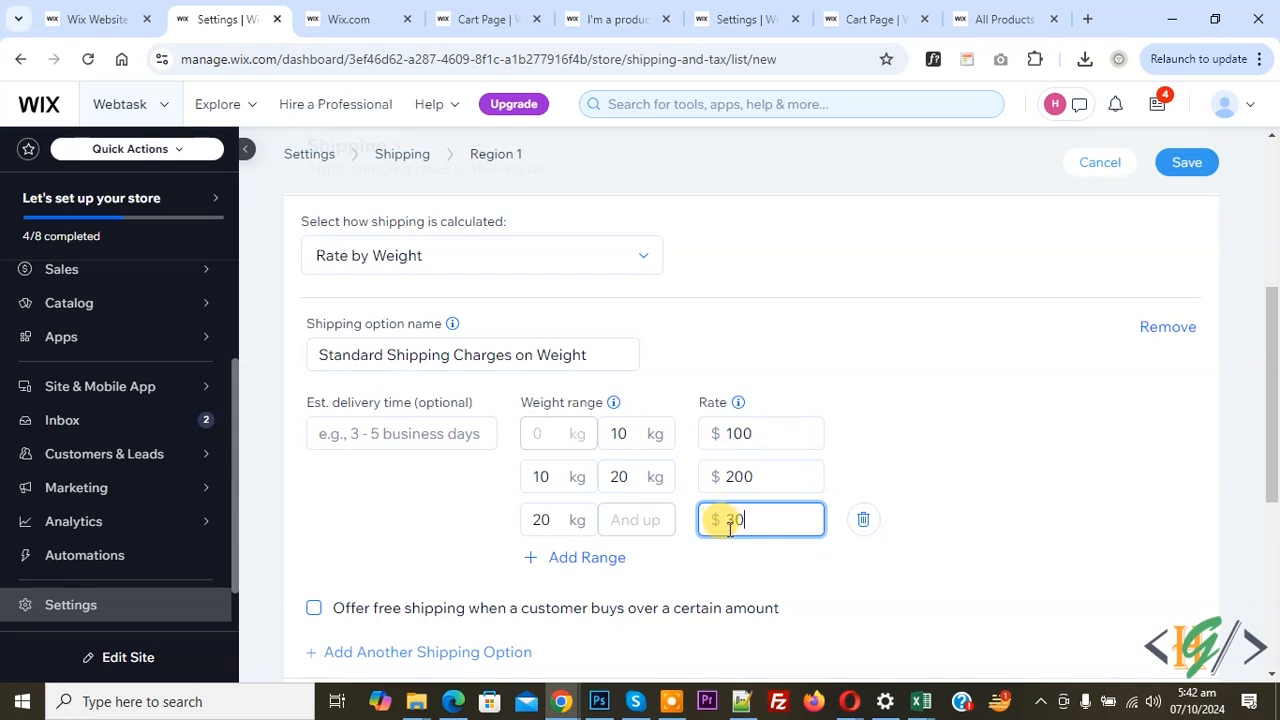
type("300")
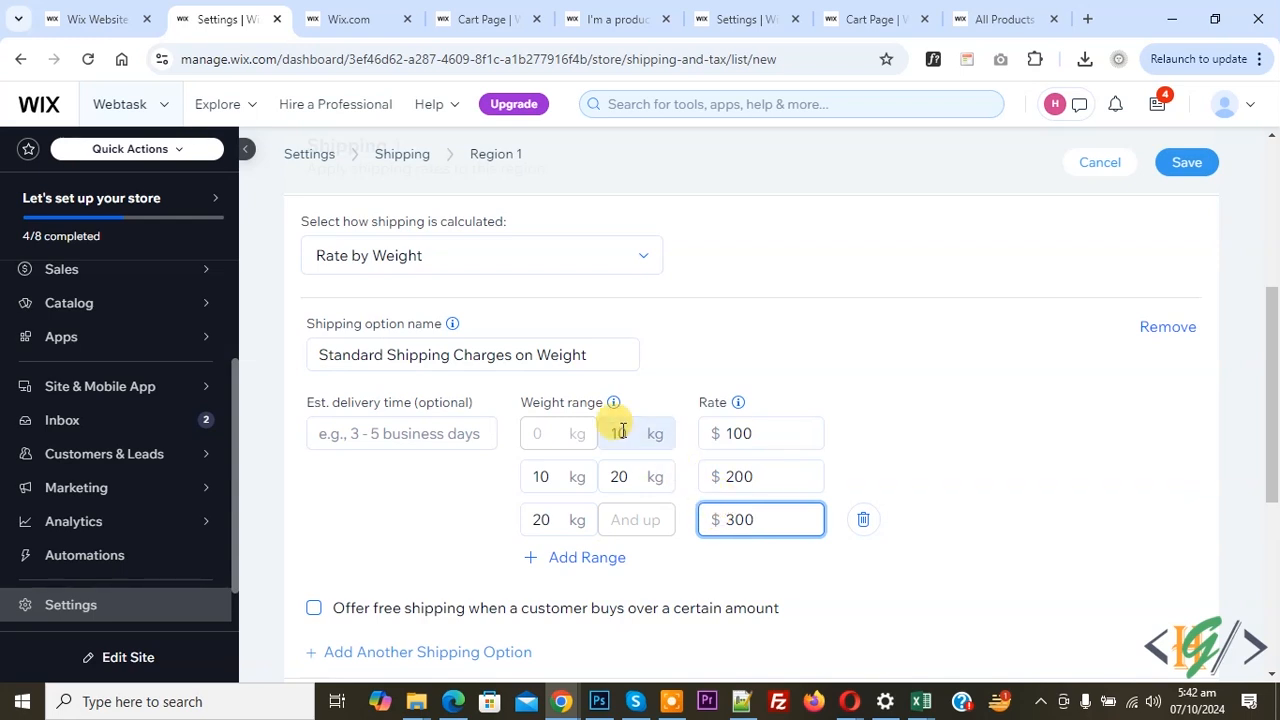
scroll(500, 390, "down", 1)
scroll(500, 390, "down", 3)
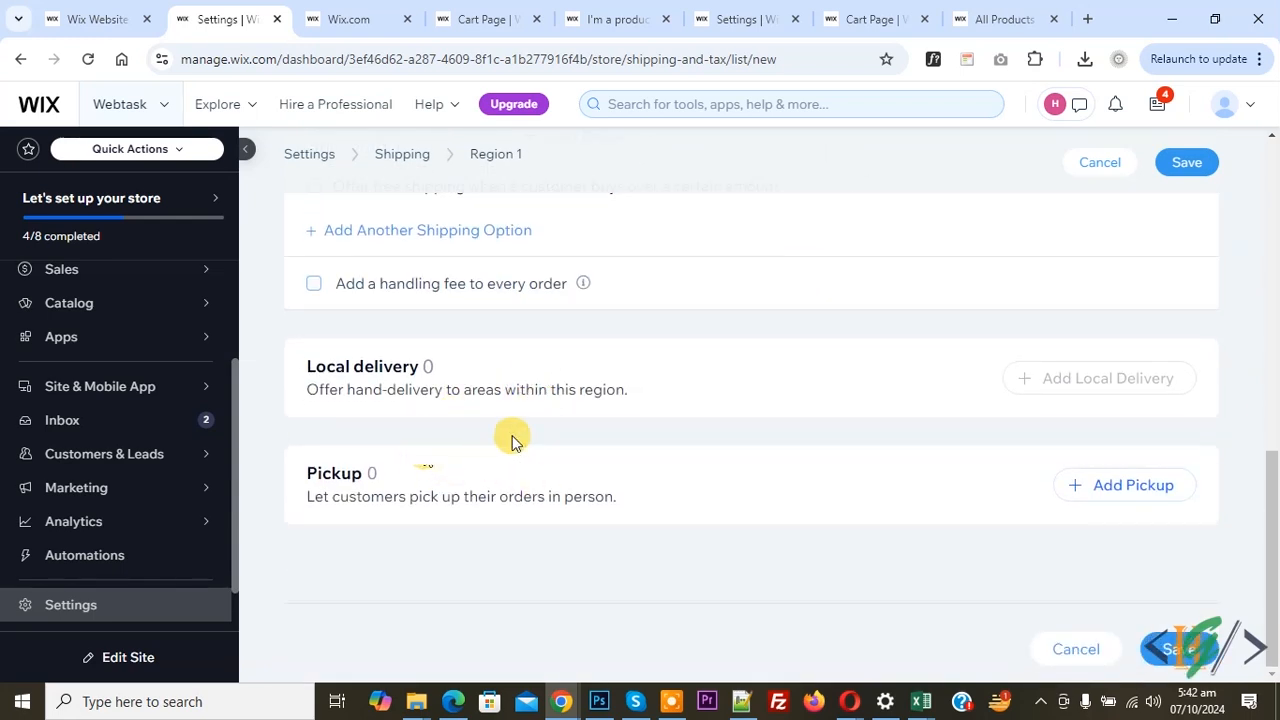
left_click(1185, 165)
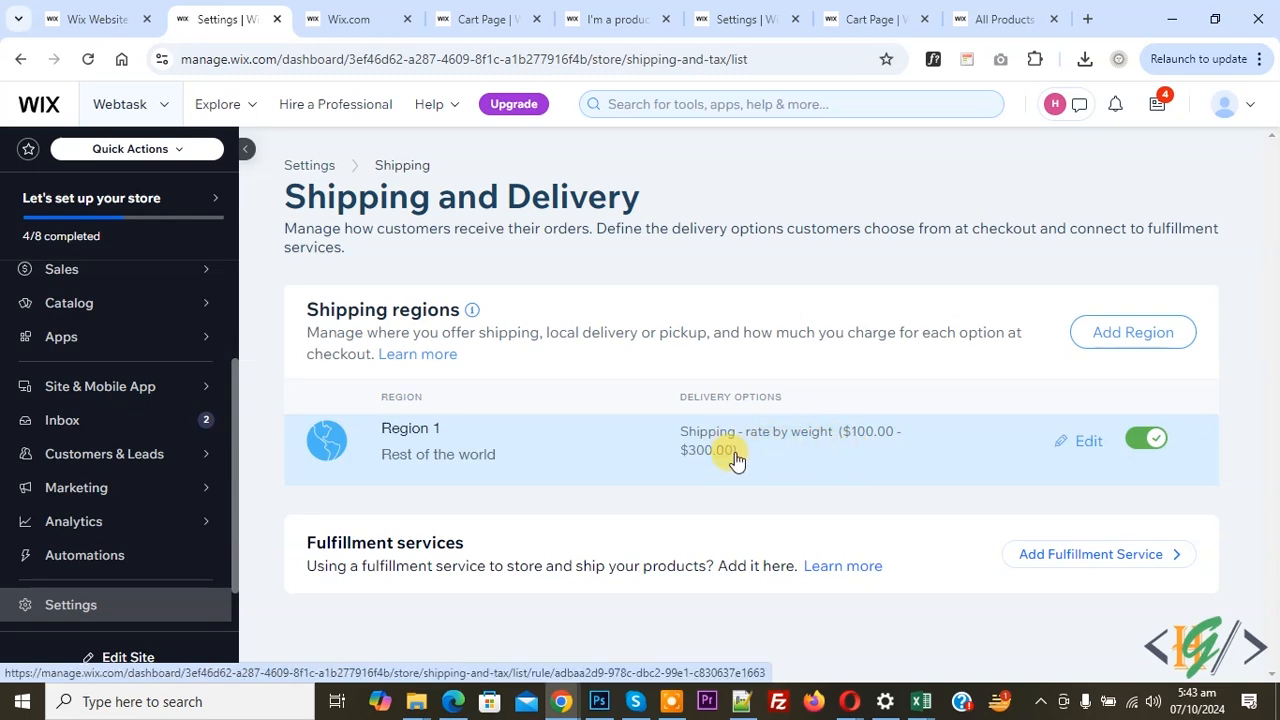
Return to the store's cart page, reload it and check the delivery charge in the order summary
left_click(486, 10)
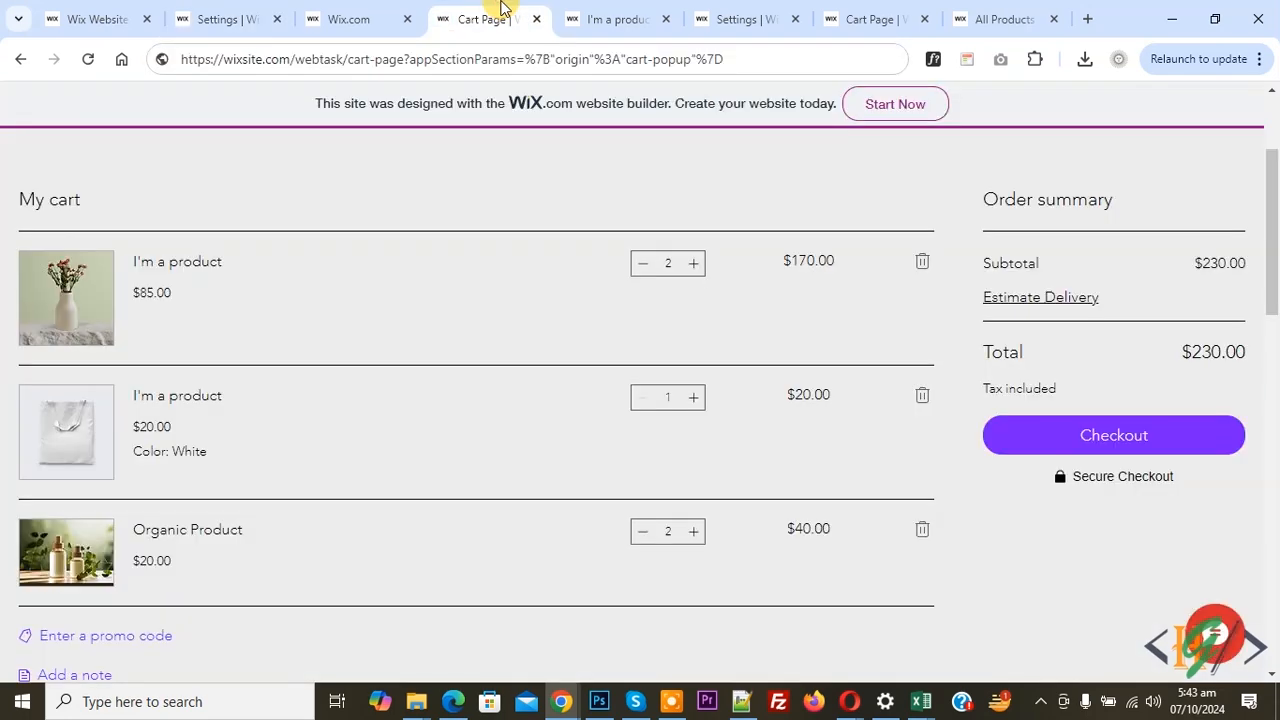
left_click(87, 60)
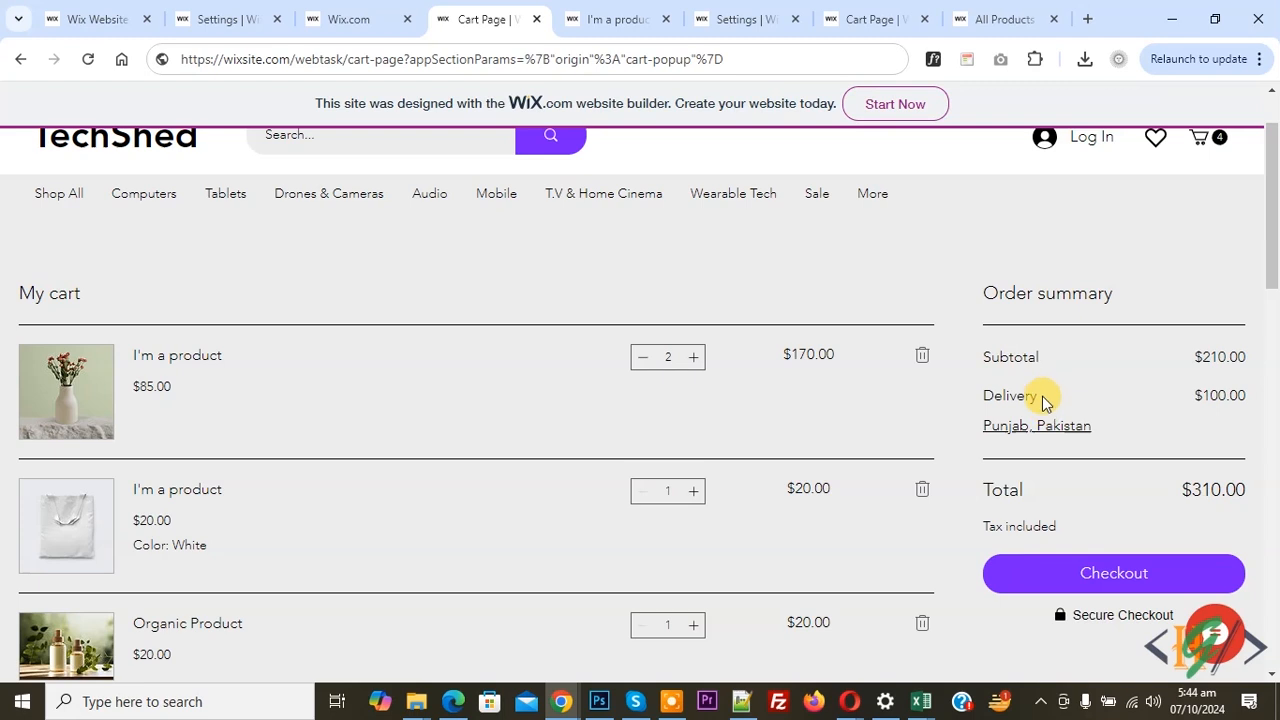
scroll(900, 420, "down", 2)
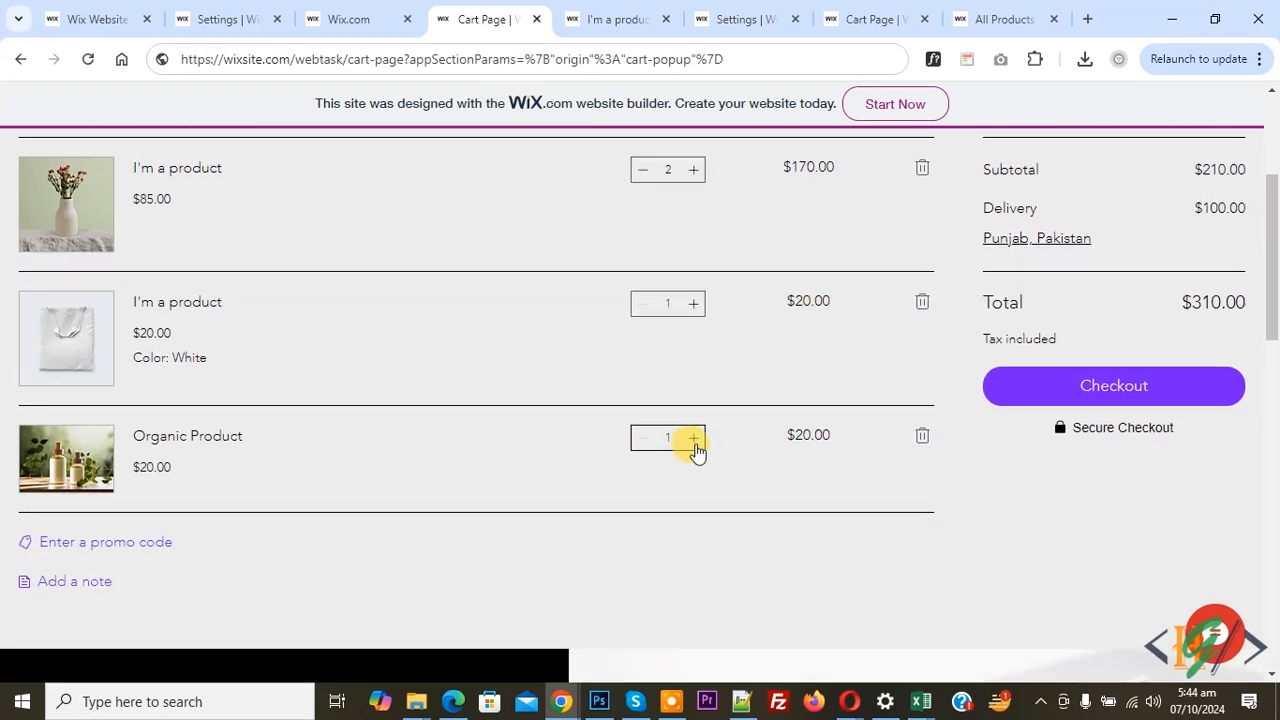